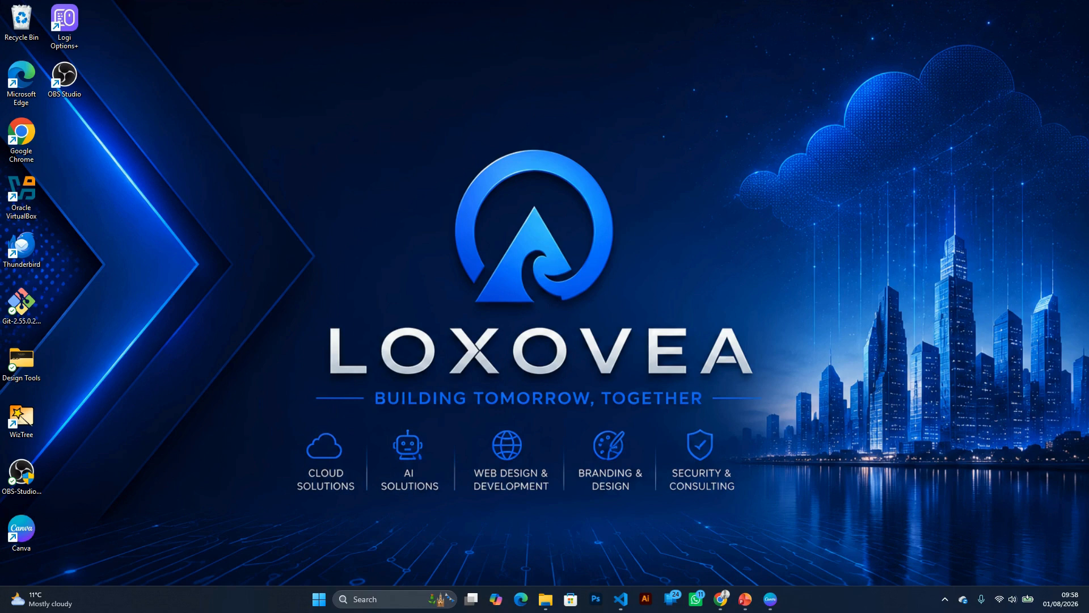
Step: Switch to the Microsoft Entra admin center window and list all groups in the tenant
mouse_move(724, 603)
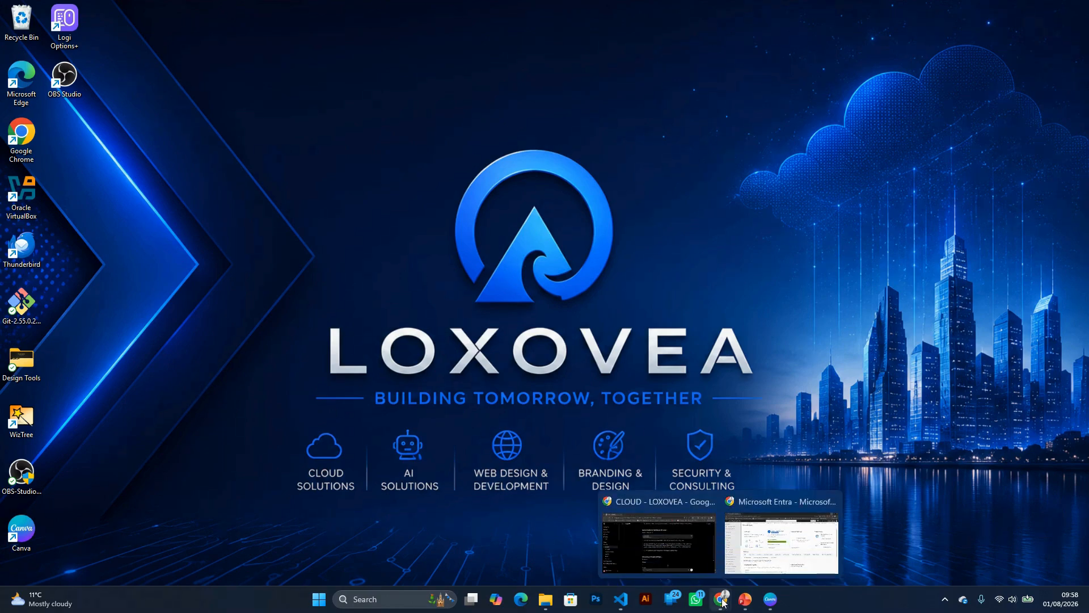
left_click(749, 541)
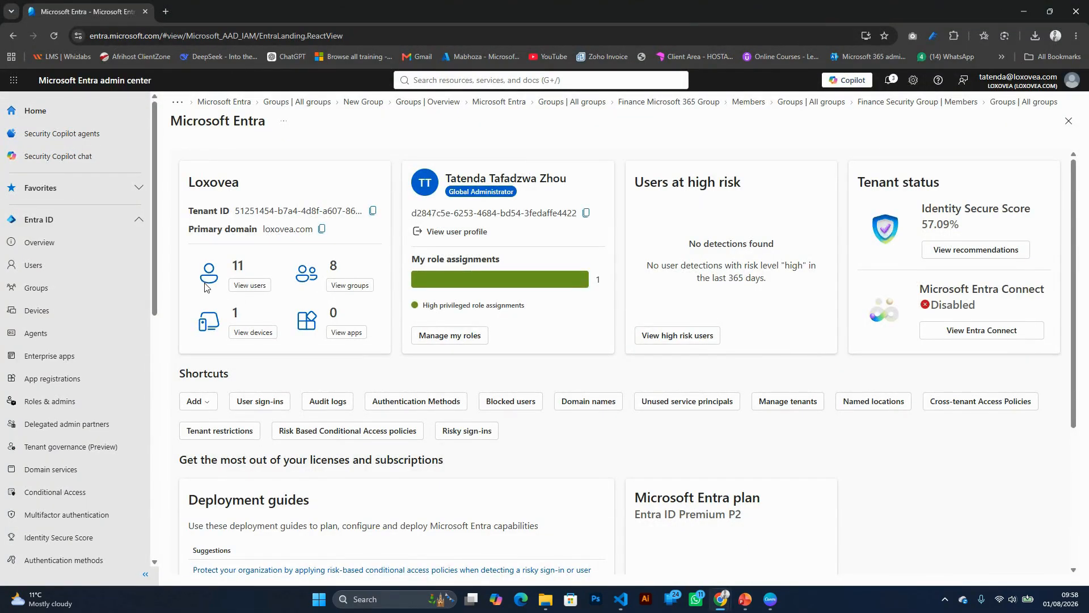
left_click(335, 288)
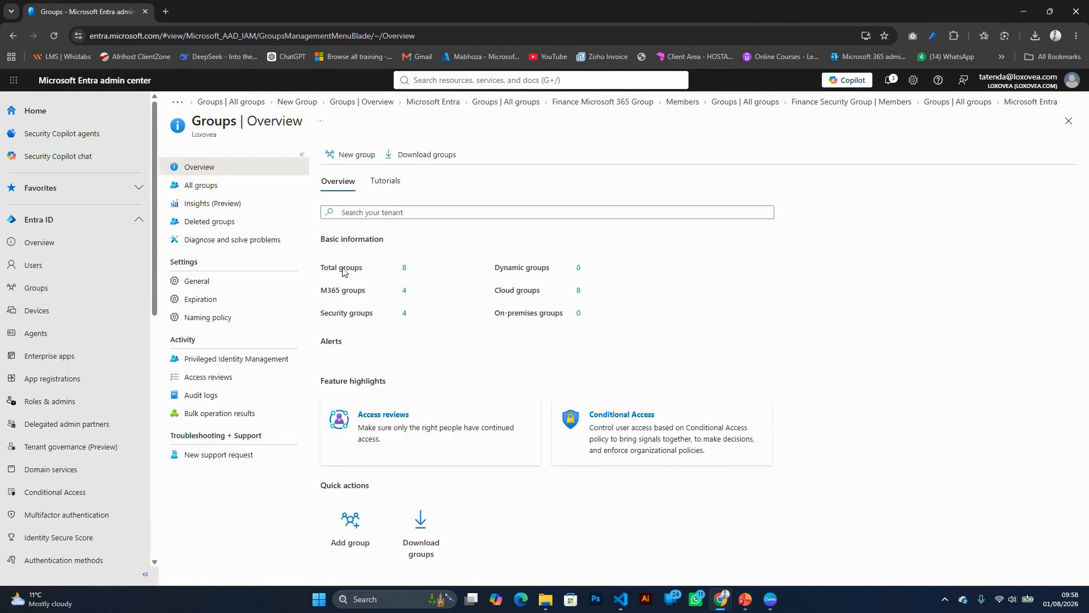
left_click(210, 187)
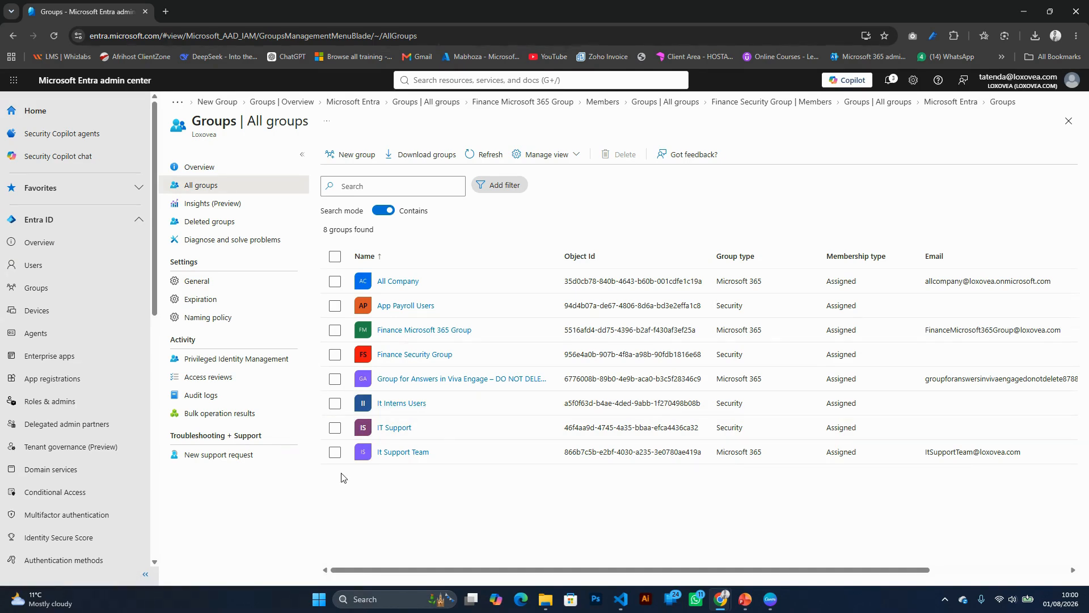
Step: From all groups under Entra ID, open the Finance Security Group's licenses and read the notice about managing license assignments
left_click(38, 226)
left_click(38, 226)
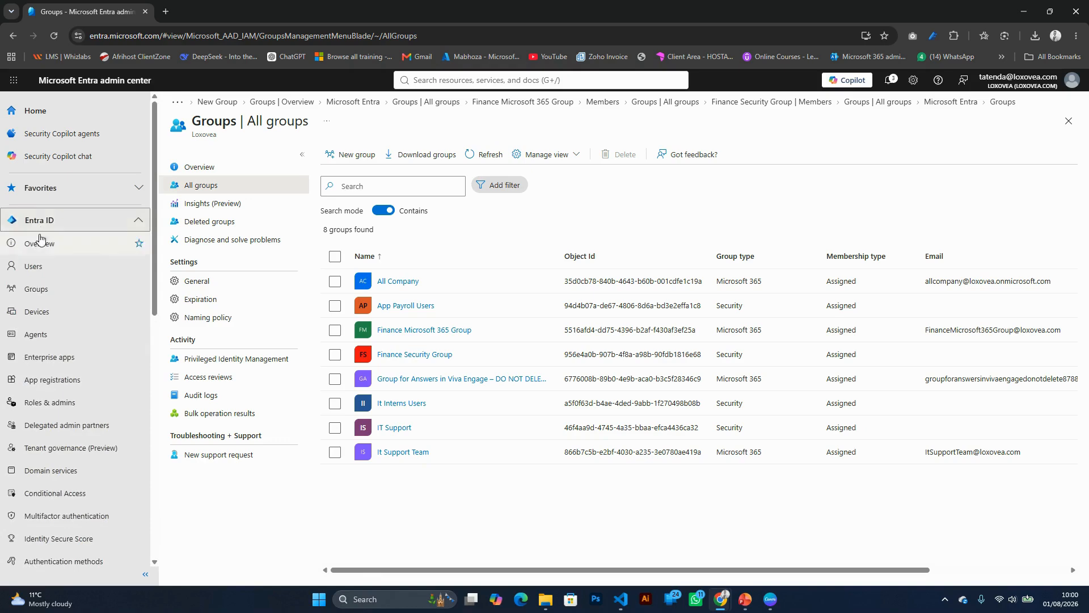
left_click(44, 287)
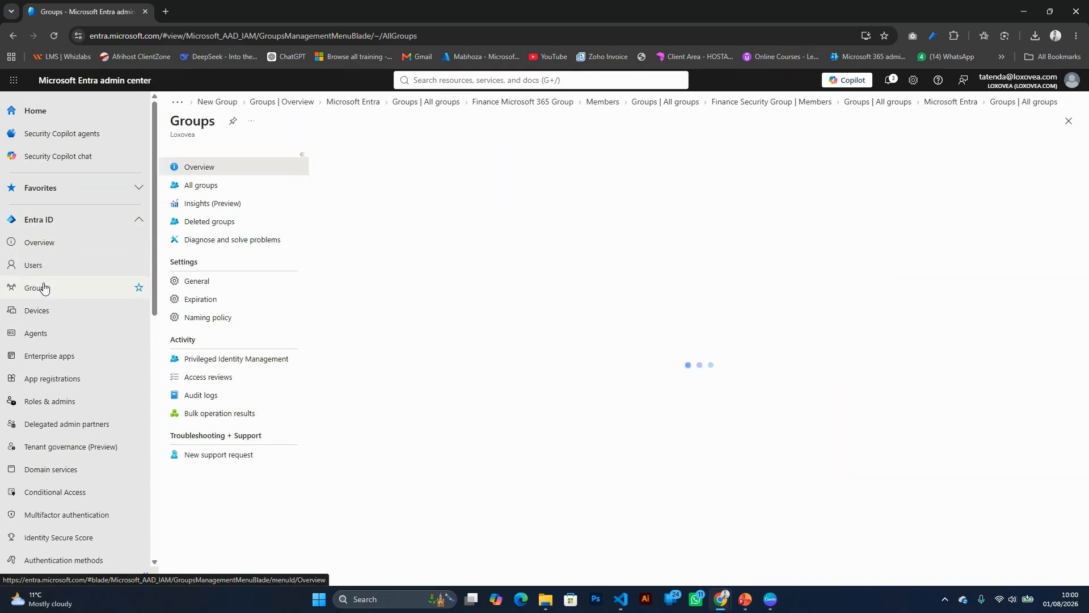
left_click(204, 187)
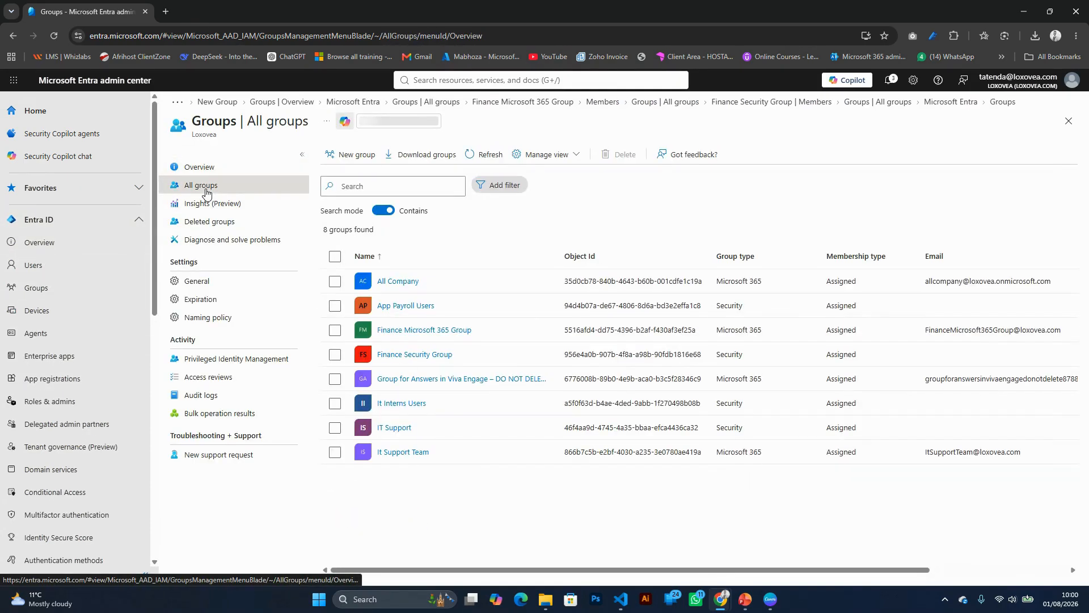
left_click(402, 356)
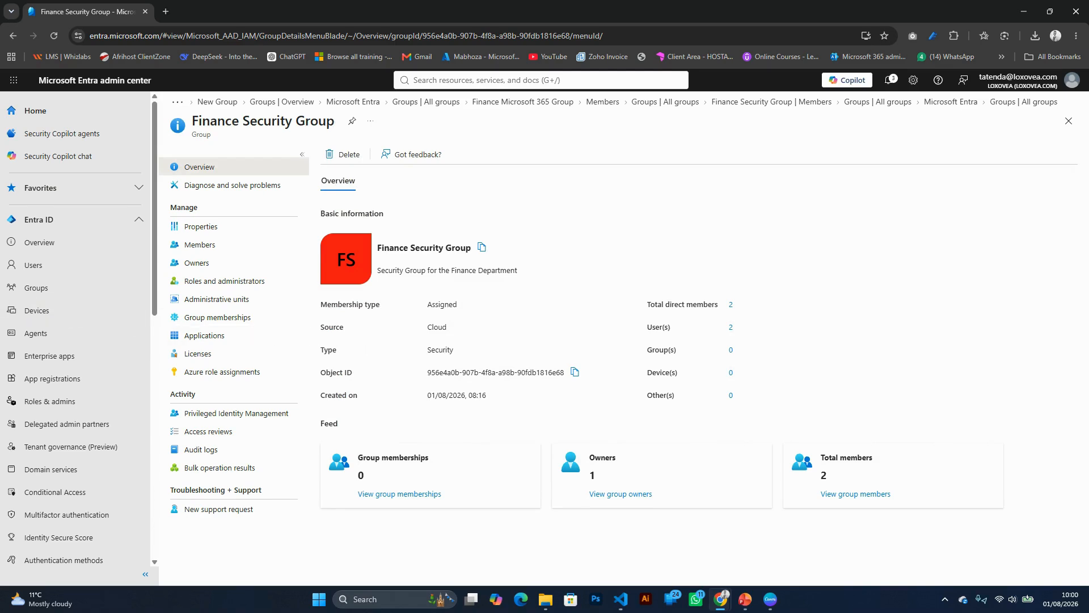
left_click(197, 355)
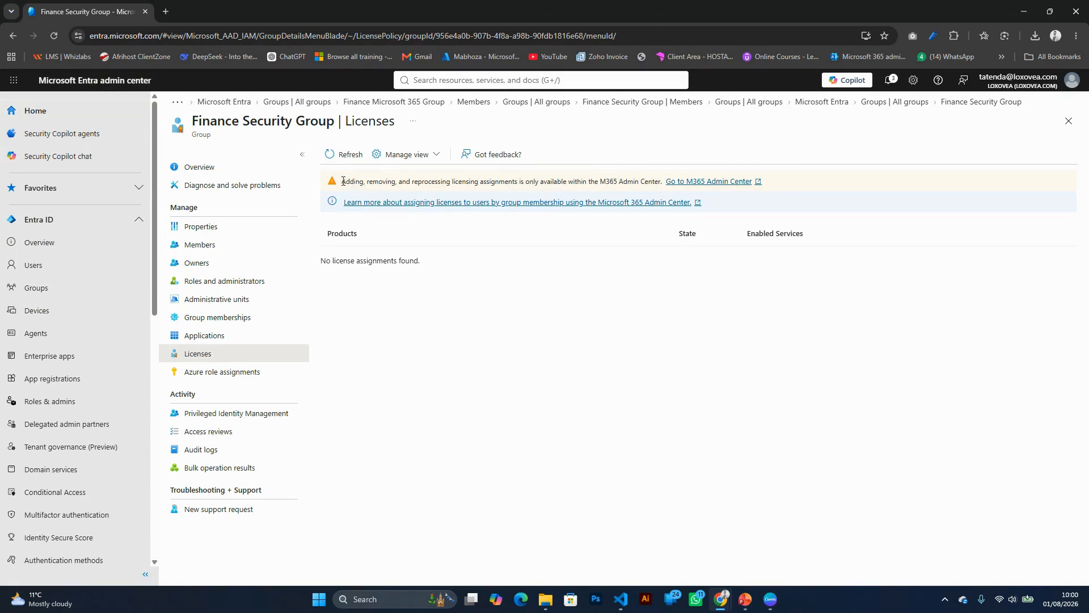
left_click_drag(342, 181, 663, 179)
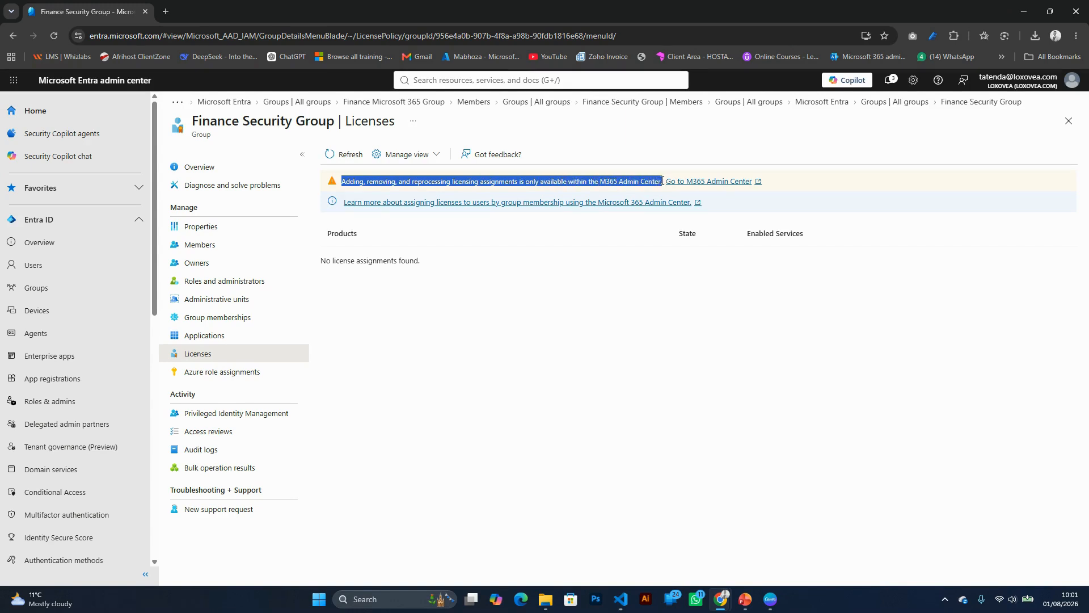
left_click(537, 431)
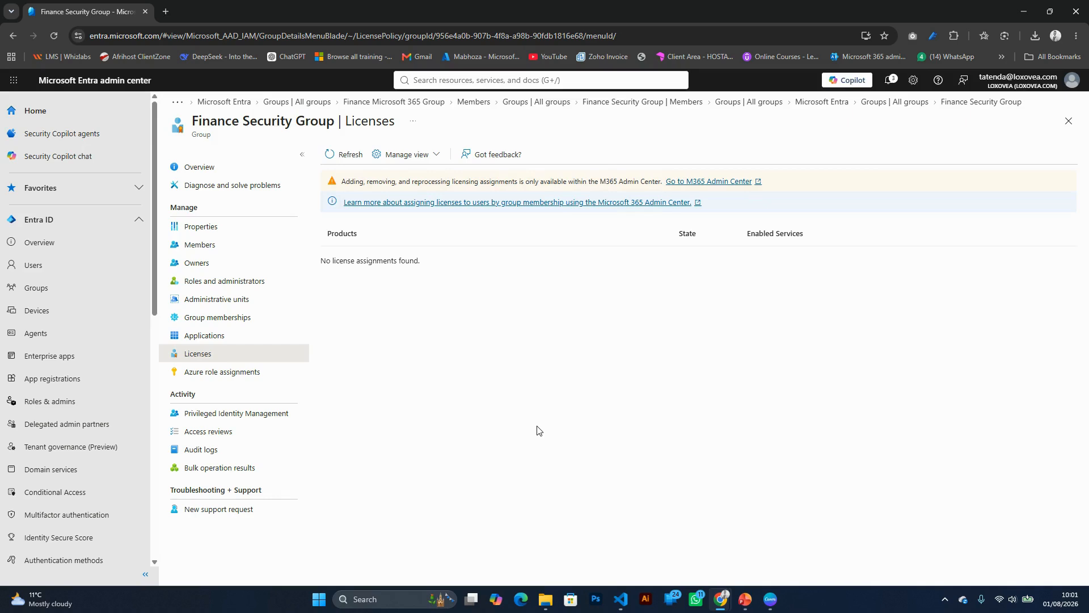
Step: Go to the Microsoft 365 admin center and open the licenses and apps of the Finance Security Group among the active security groups
left_click(702, 182)
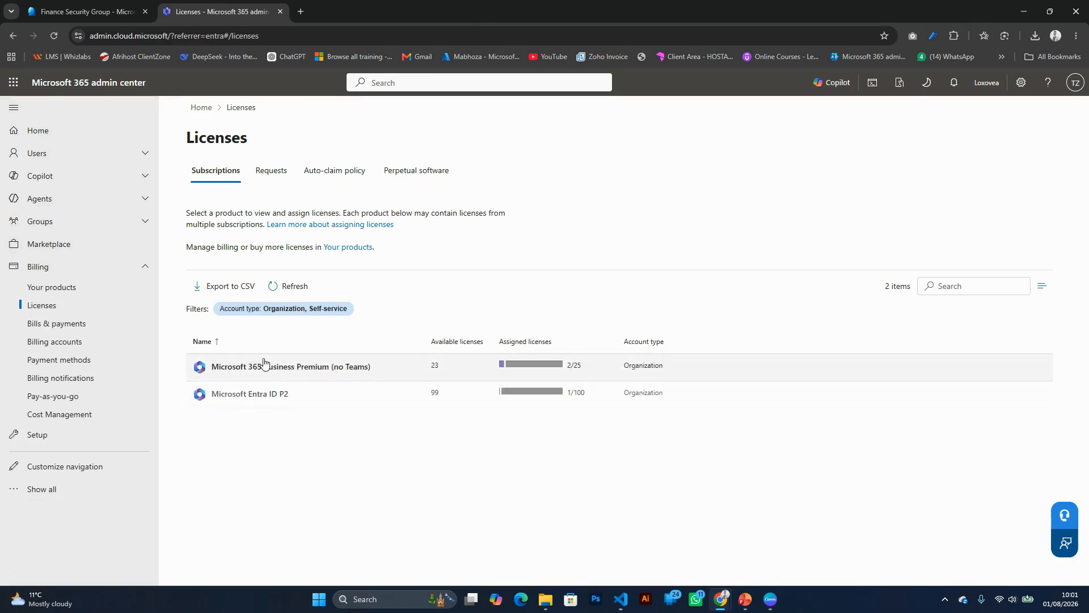
left_click(41, 220)
left_click(42, 242)
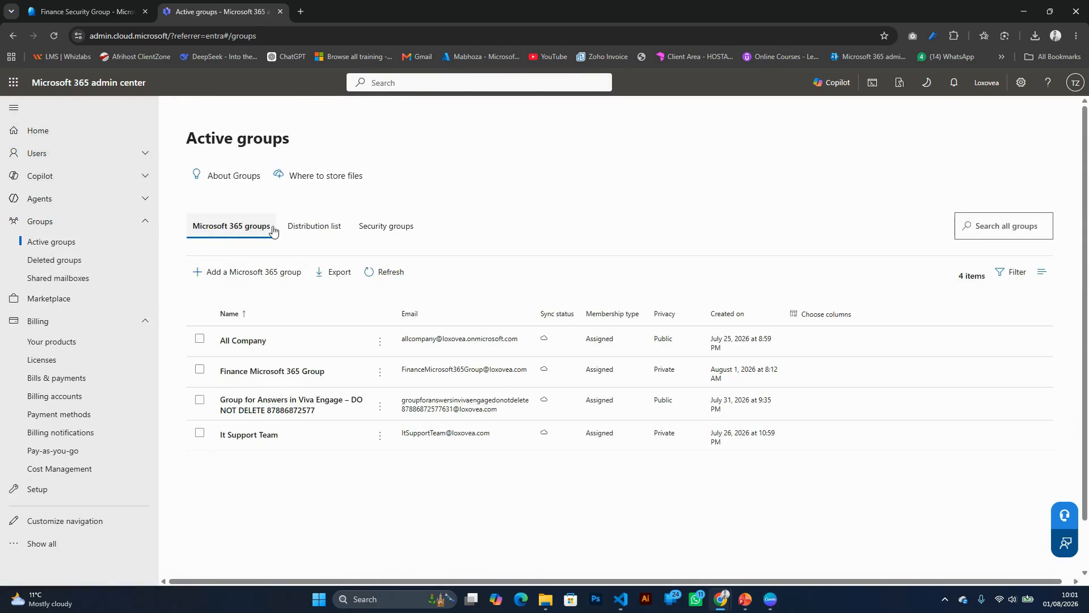
left_click(369, 226)
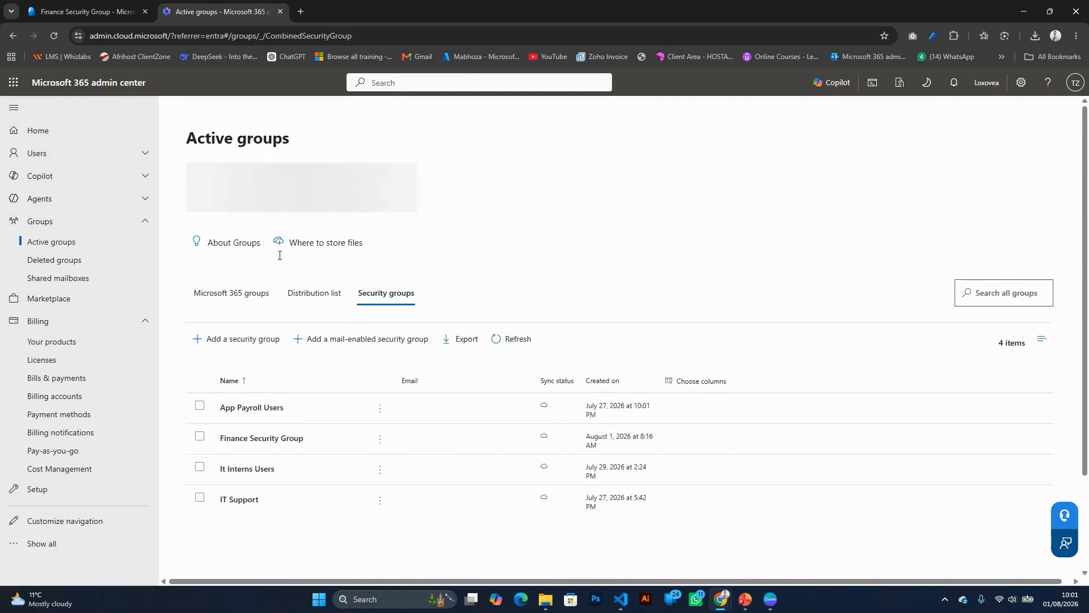
left_click(261, 444)
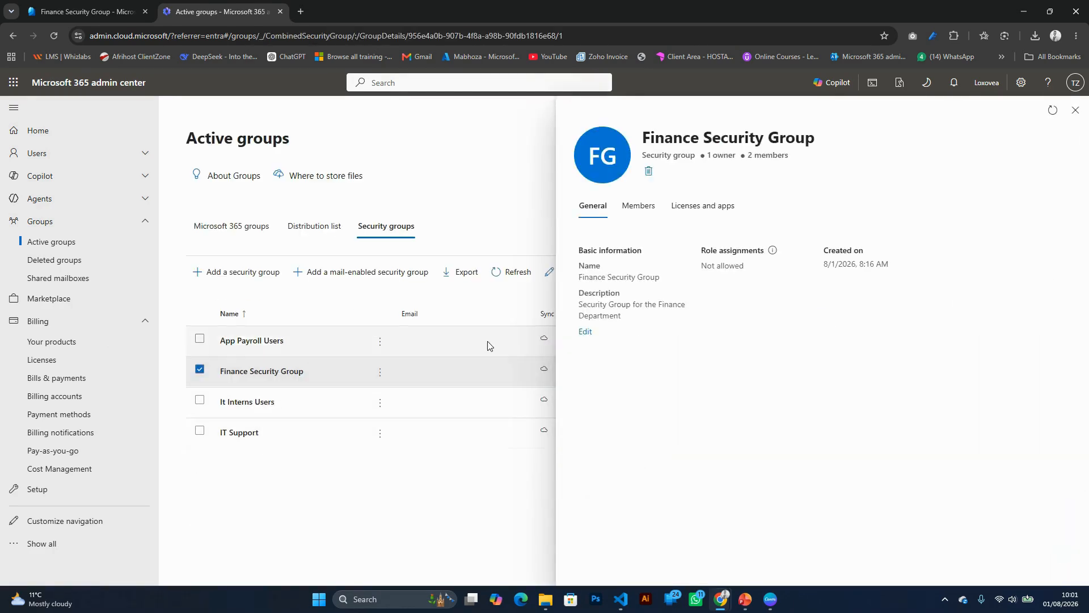
left_click(694, 208)
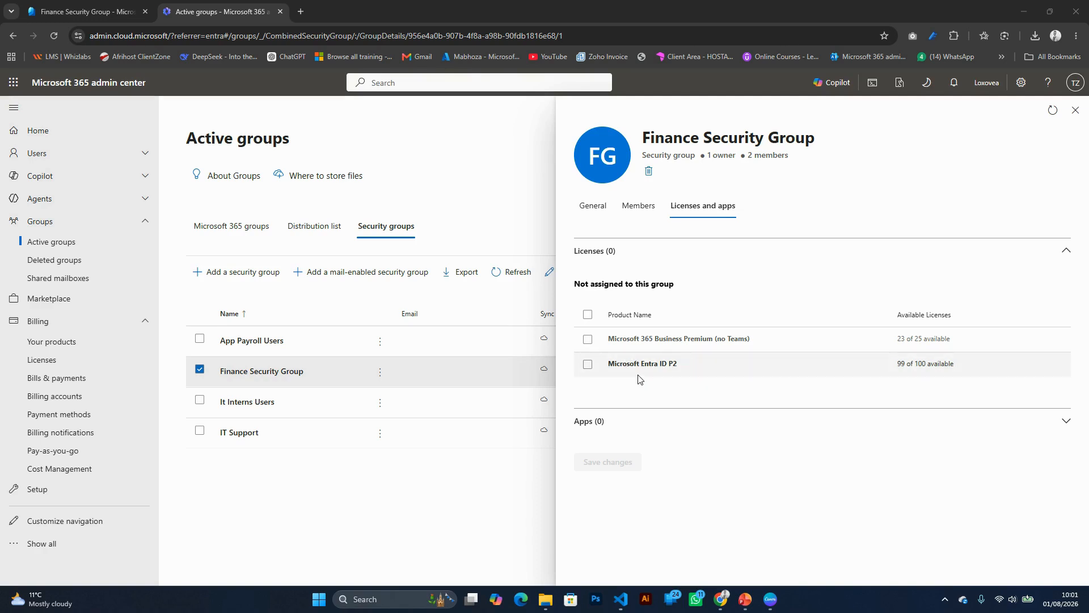
Step: Select Microsoft 365 Business Premium (no Teams) for the group and review the apps included in that license
left_click(588, 340)
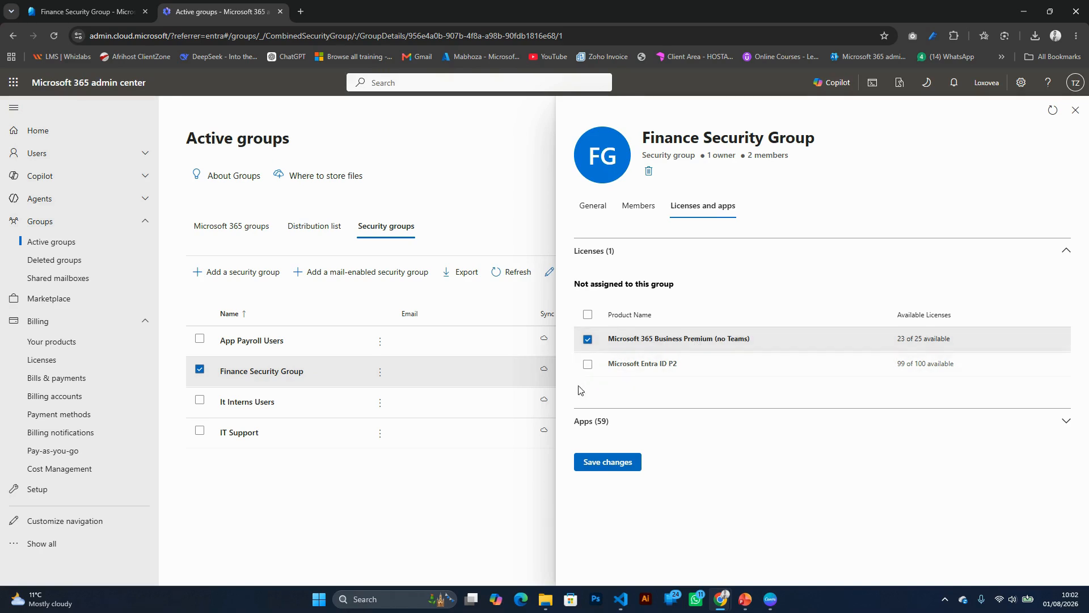
left_click(594, 423)
scroll(594, 425, "down", 4)
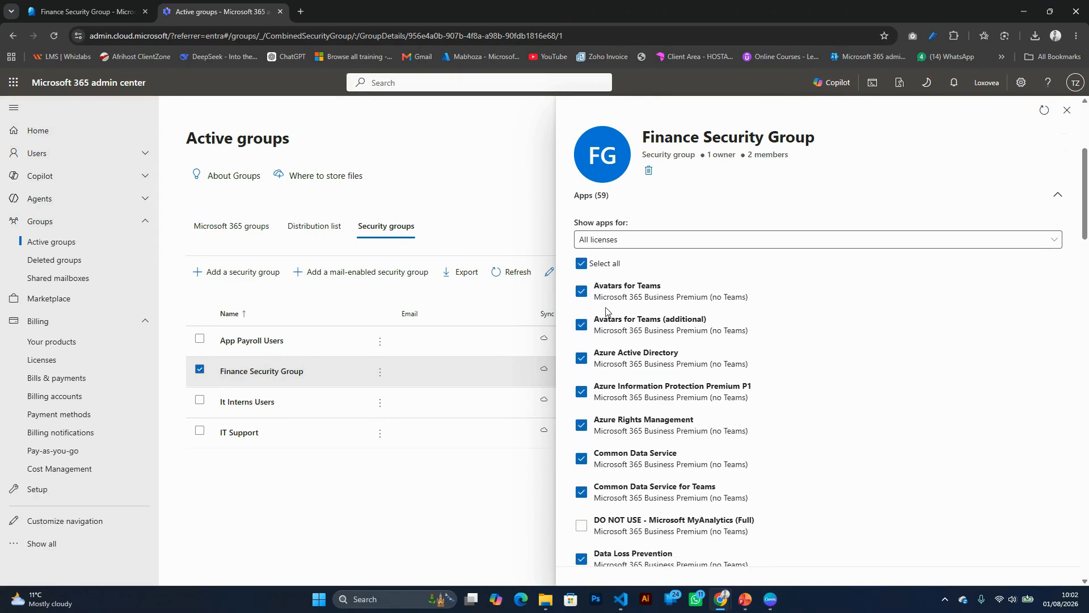
scroll(602, 542, "down", 4)
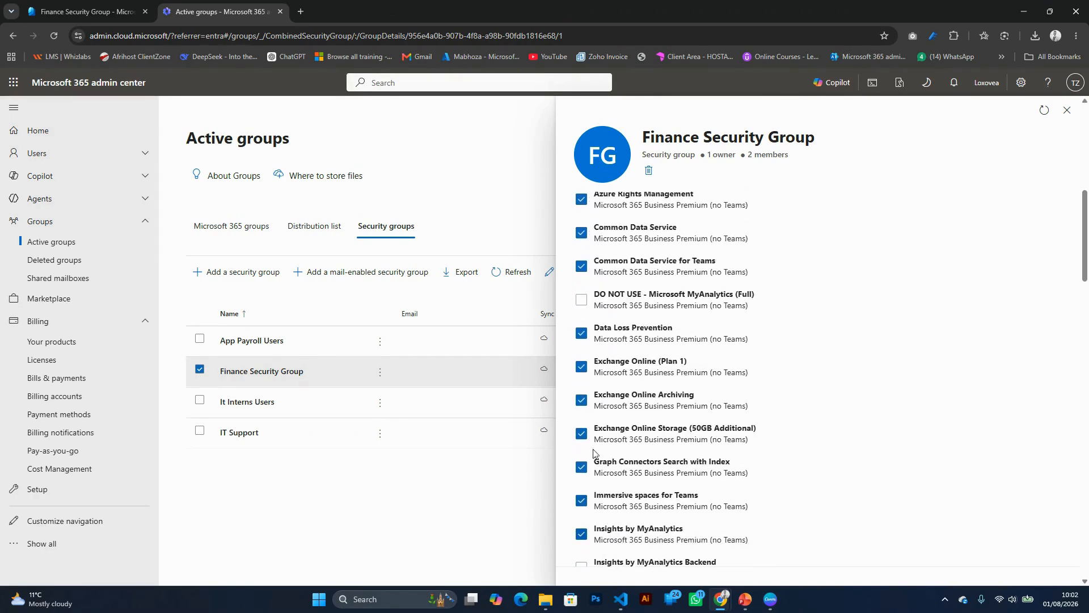
scroll(601, 397, "down", 4)
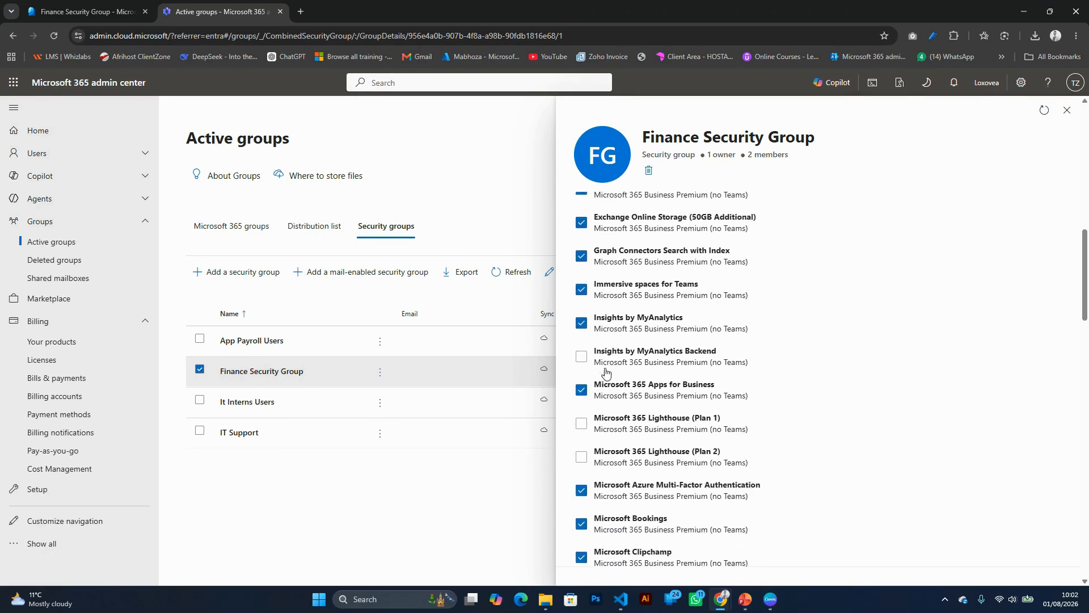
scroll(605, 377, "up", 10)
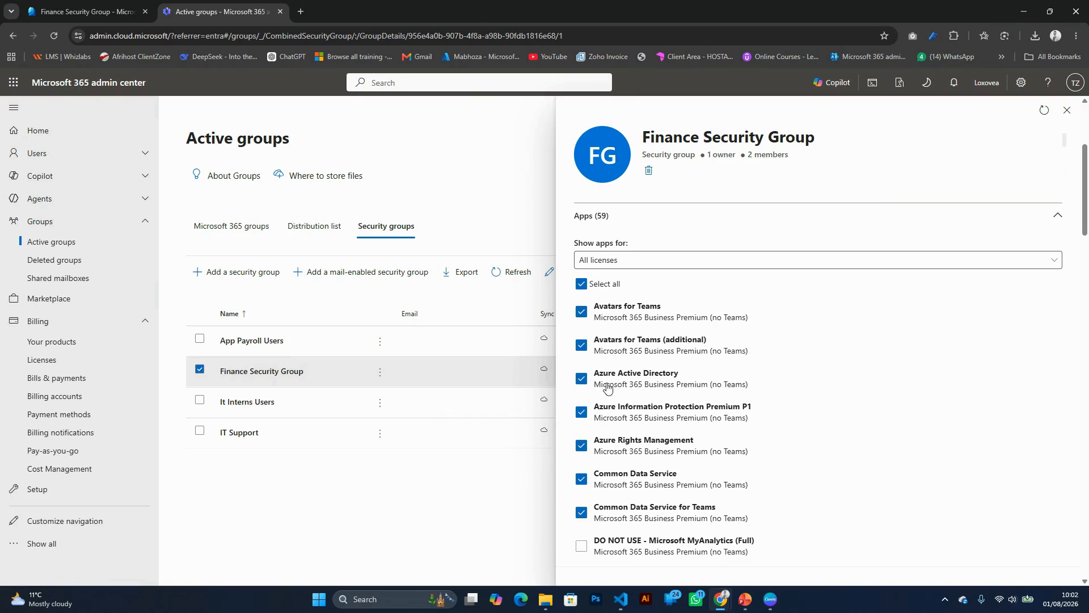
scroll(607, 386, "up", 4)
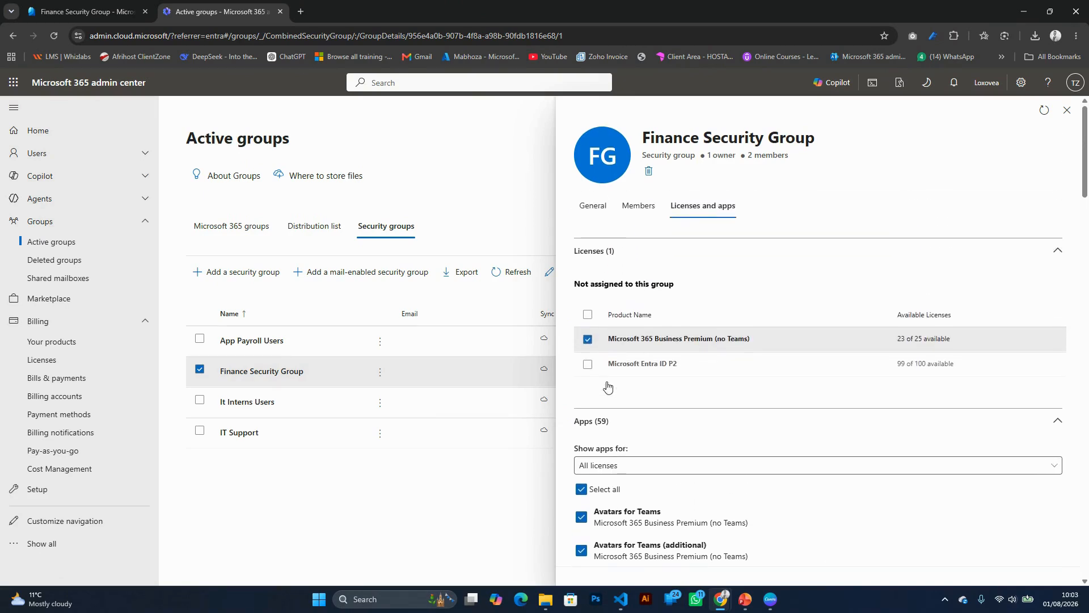
left_click(1053, 424)
Step: Assign both Microsoft Entra ID P2 and Microsoft 365 Business Premium (no Teams) to the Finance Security Group and save the assignment
left_click(588, 365)
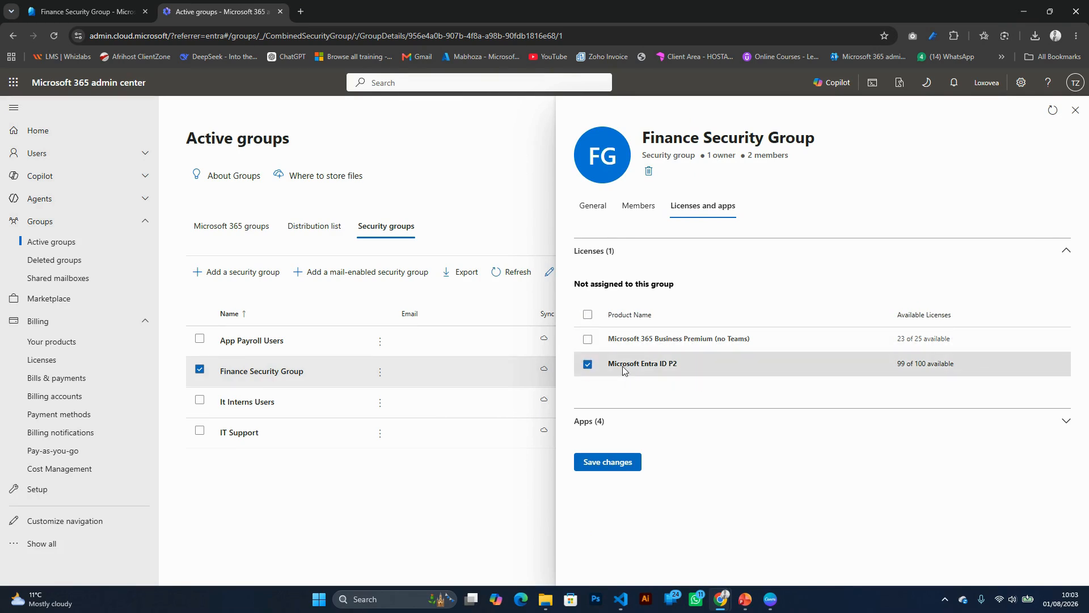
left_click(589, 341)
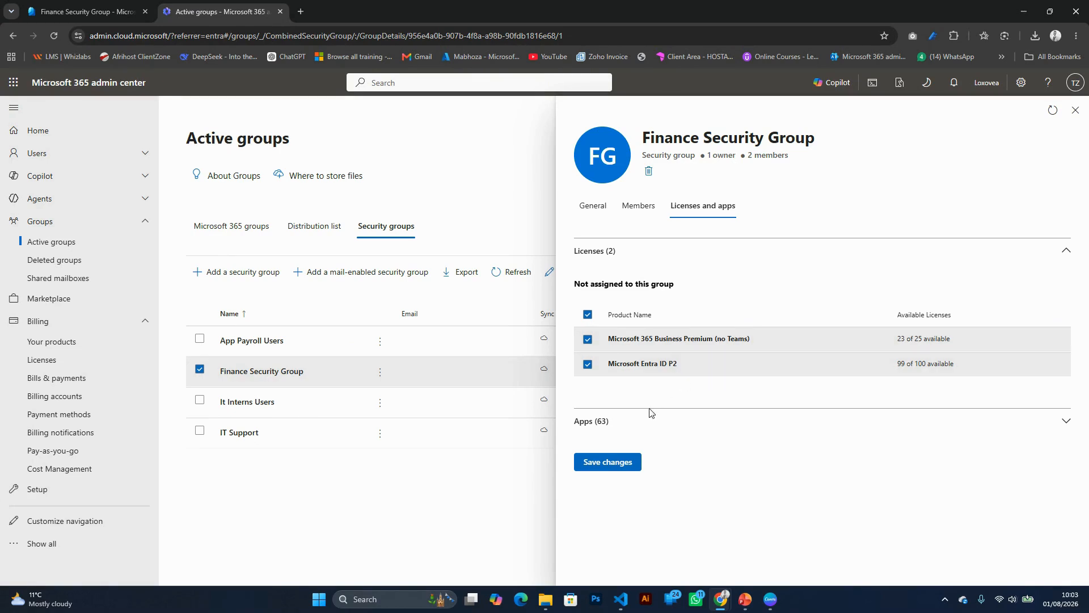
left_click(596, 464)
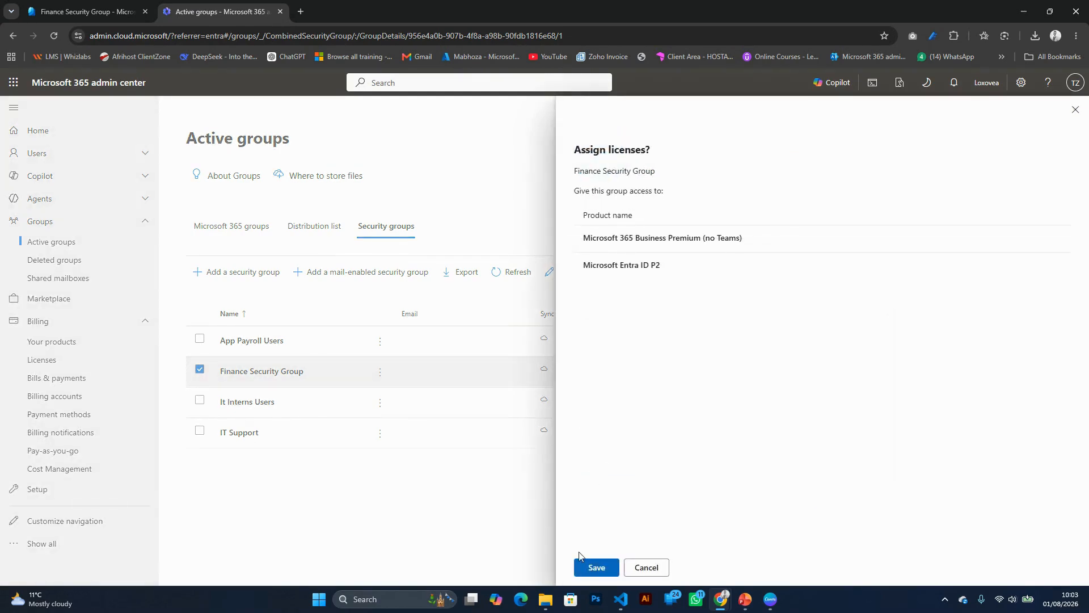
left_click(589, 571)
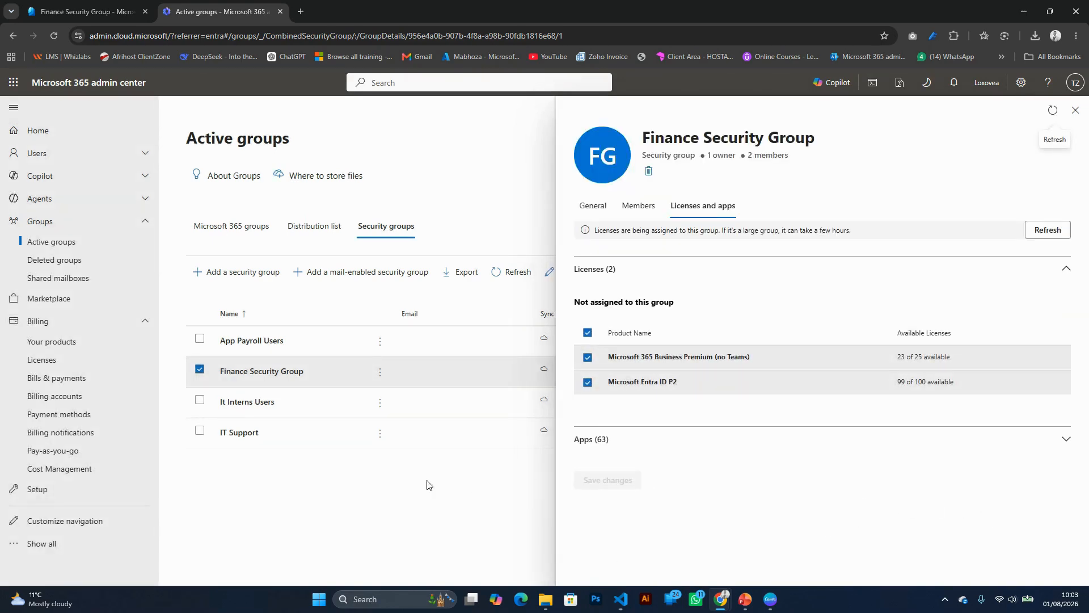
Step: Refresh and close the group's details, then reopen the Finance Security Group's licenses and apps to check the assignment
left_click(1052, 109)
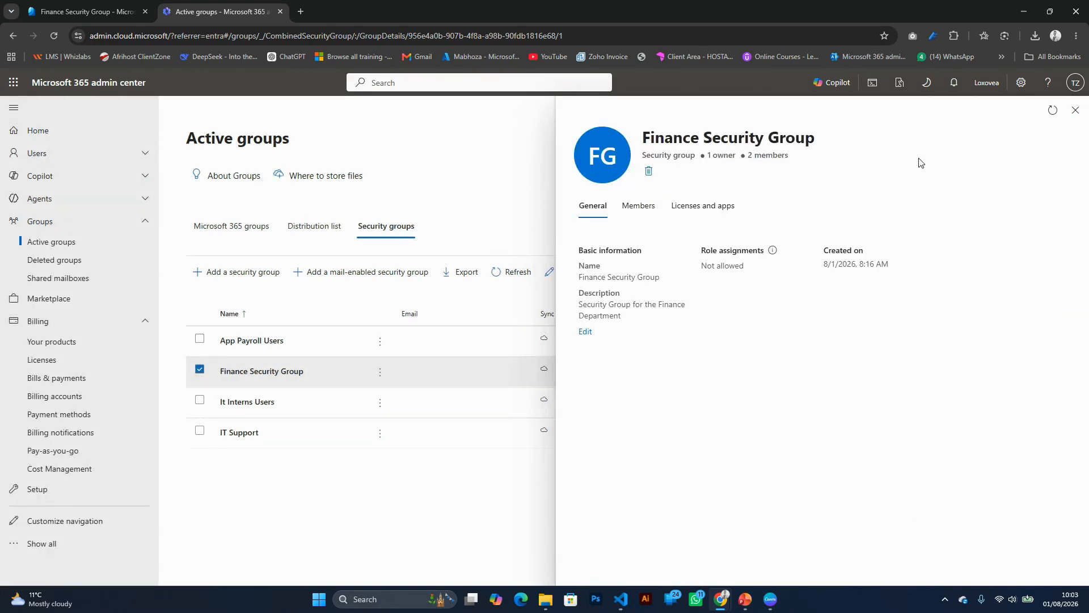
left_click(1075, 110)
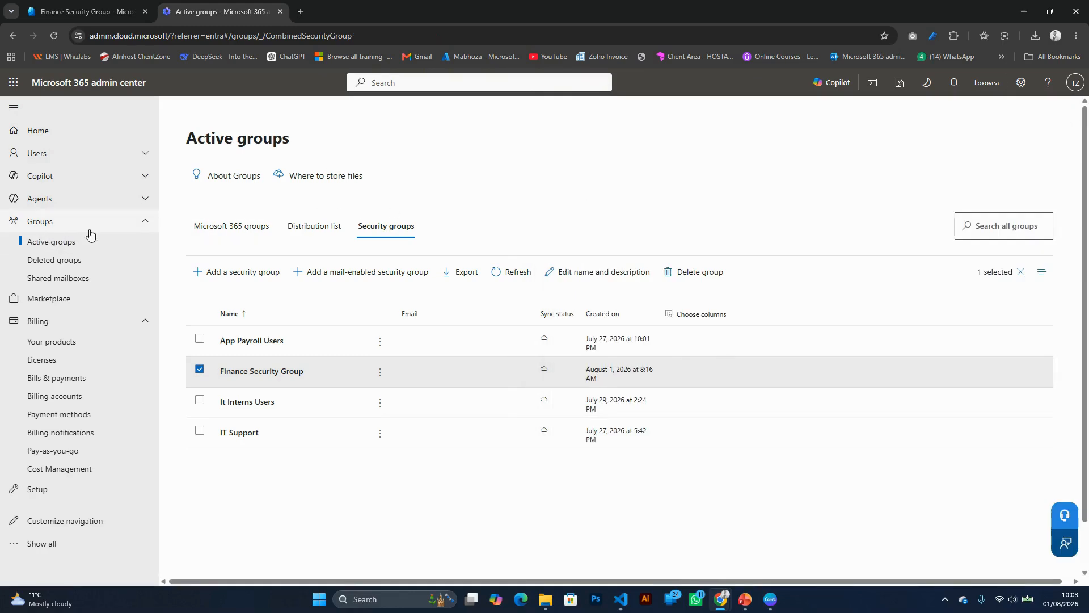
left_click(201, 369)
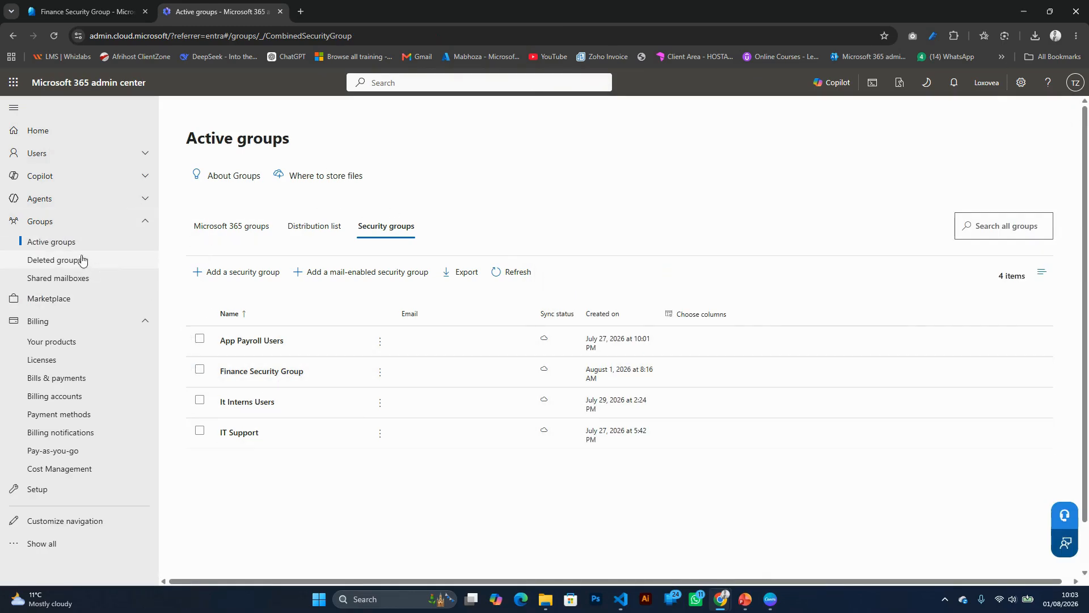
left_click(40, 242)
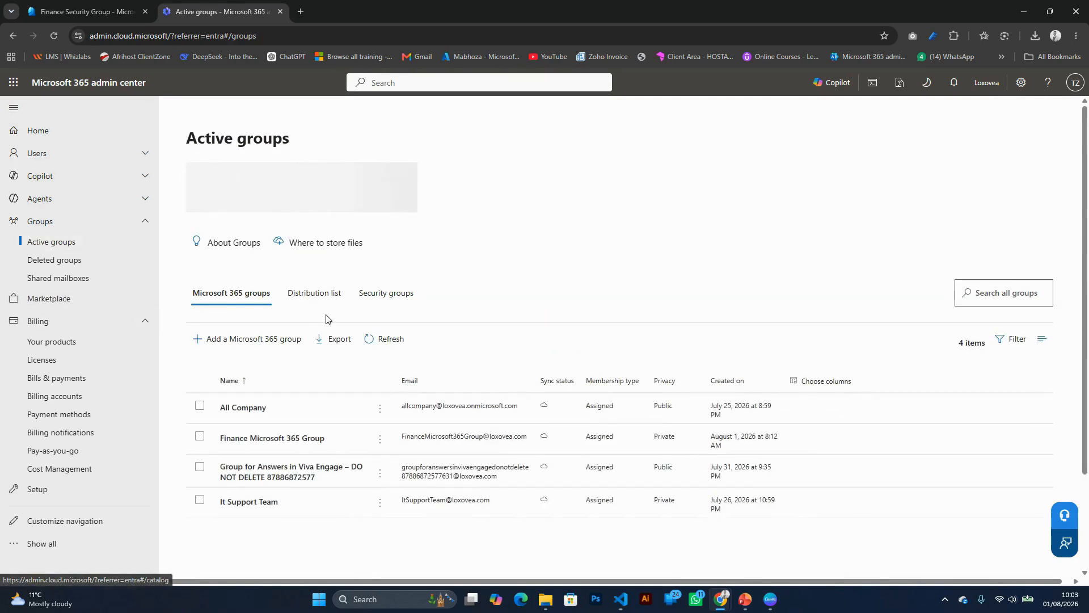
left_click(384, 295)
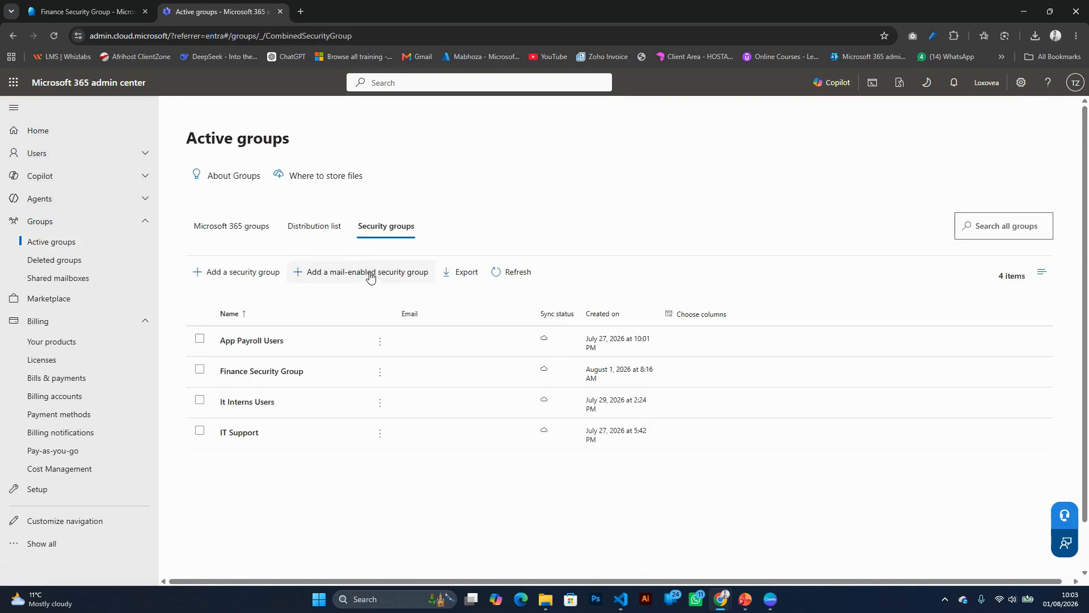
left_click(236, 374)
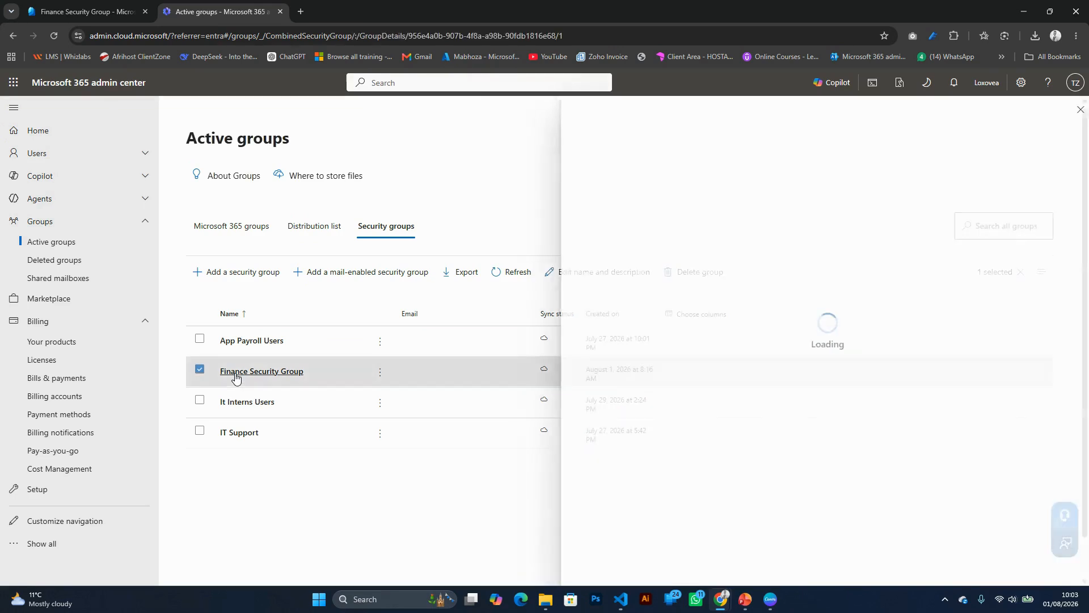
left_click(701, 214)
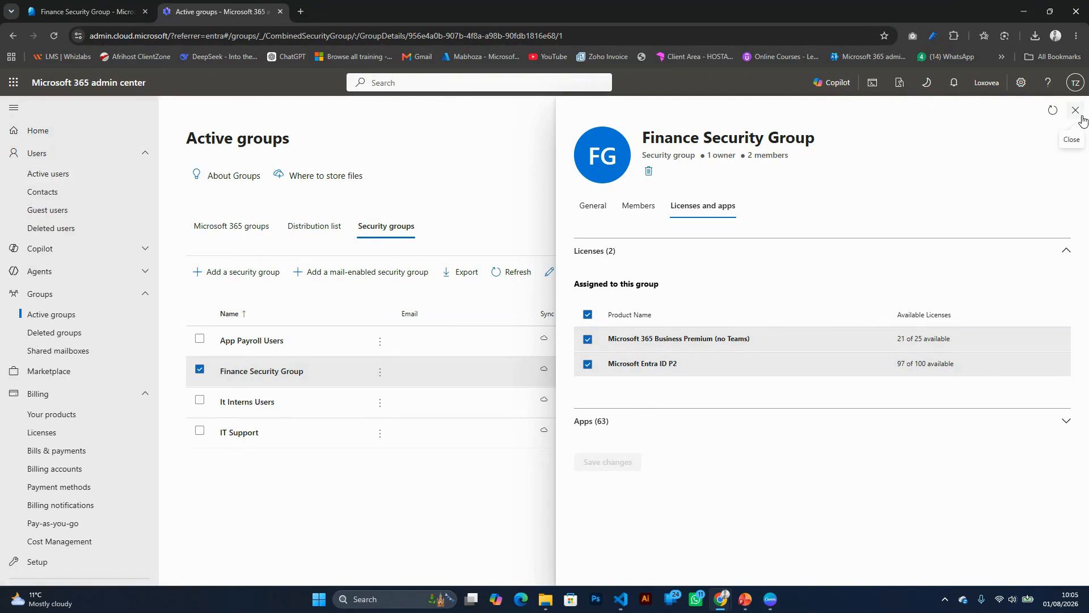
Step: Close the group's details and open the active users list to check the licenses of the group's members
left_click(1076, 110)
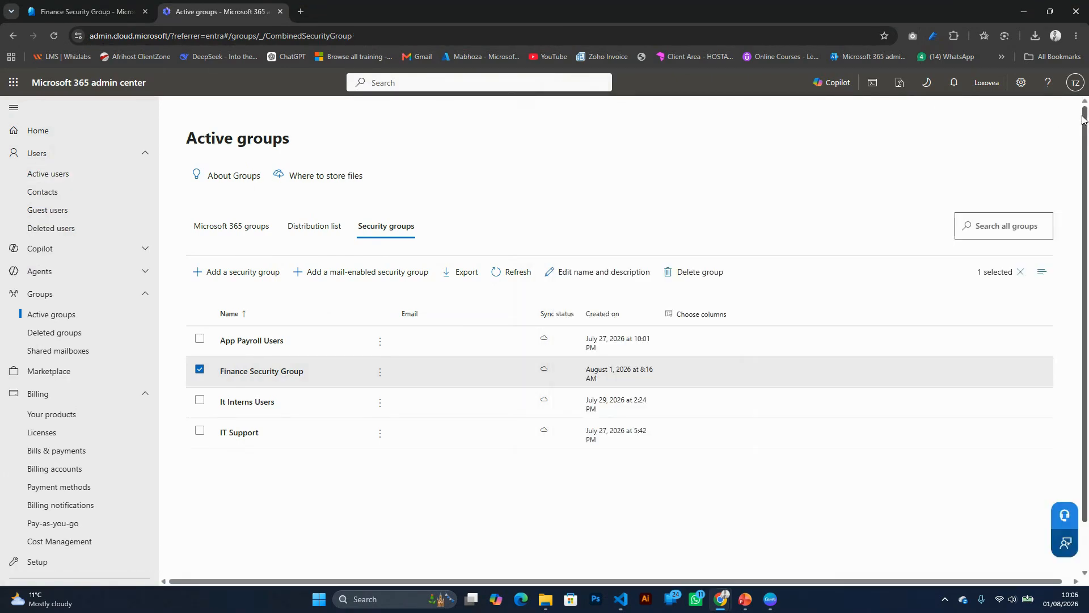
left_click(28, 179)
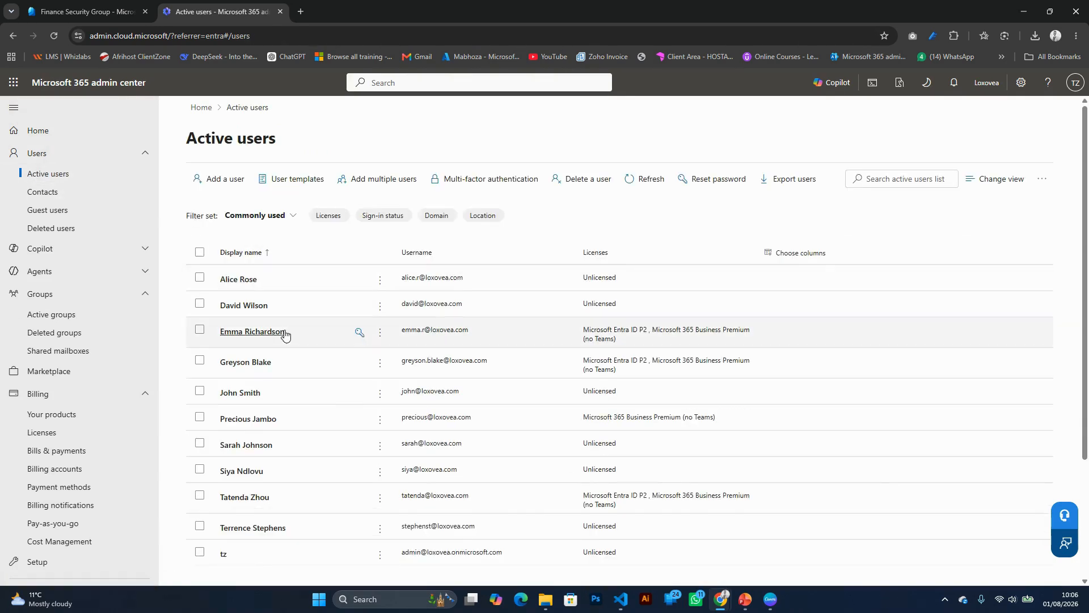
Step: Open the licenses and apps of the fourth listed user and examine how each license is assigned and where it can be changed
left_click(251, 366)
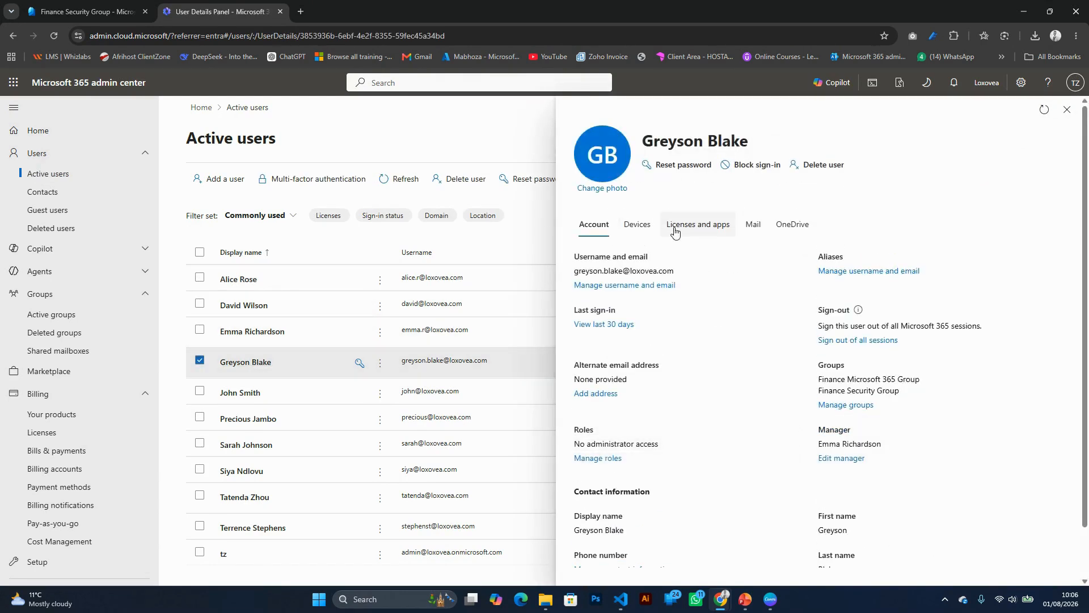
left_click(674, 232)
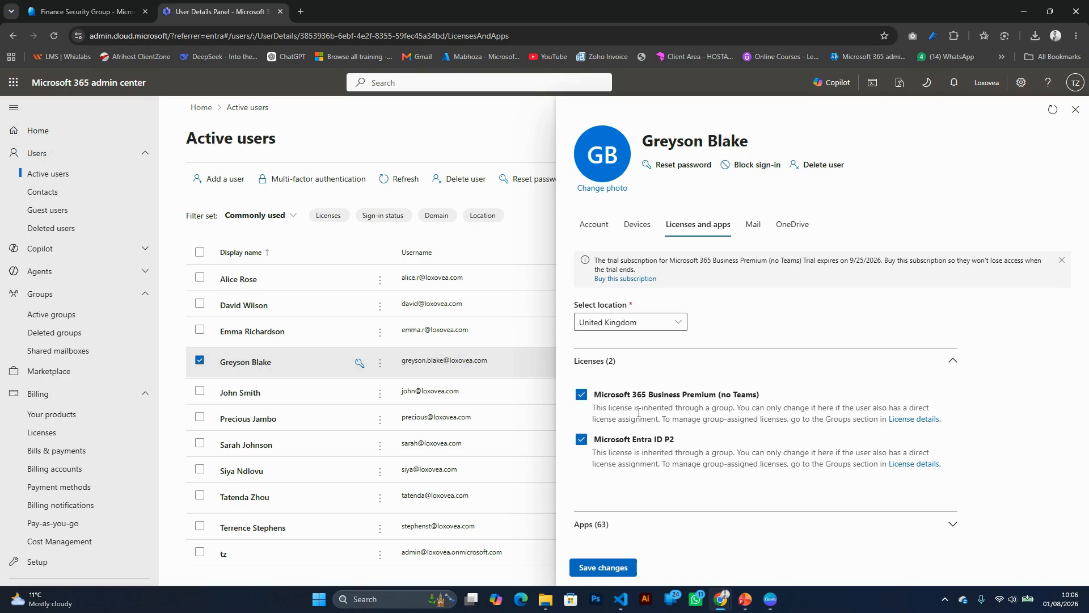
left_click_drag(737, 408, 913, 409)
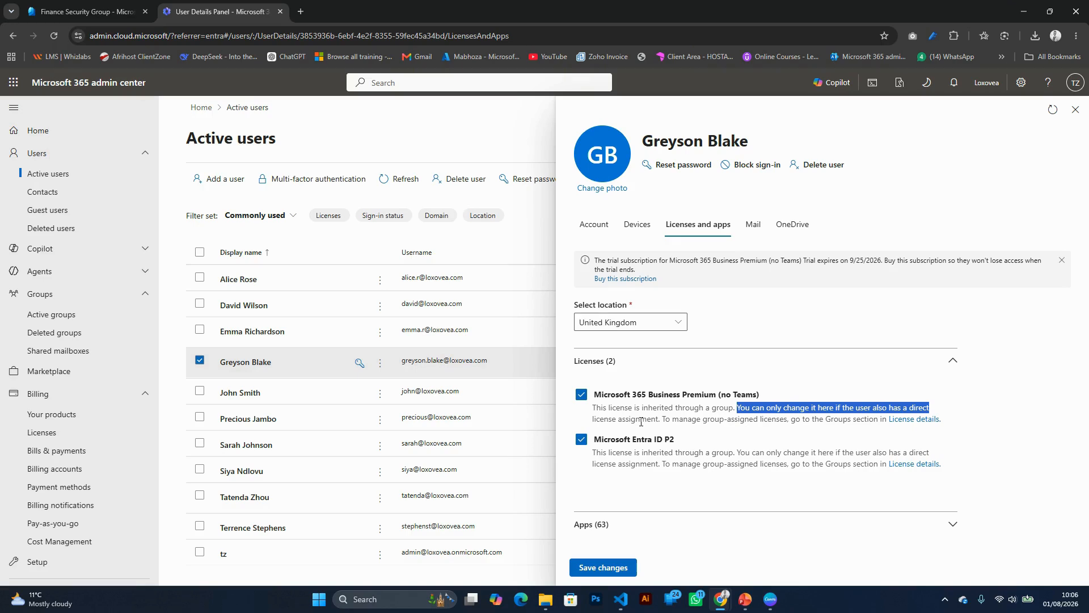
left_click(670, 417)
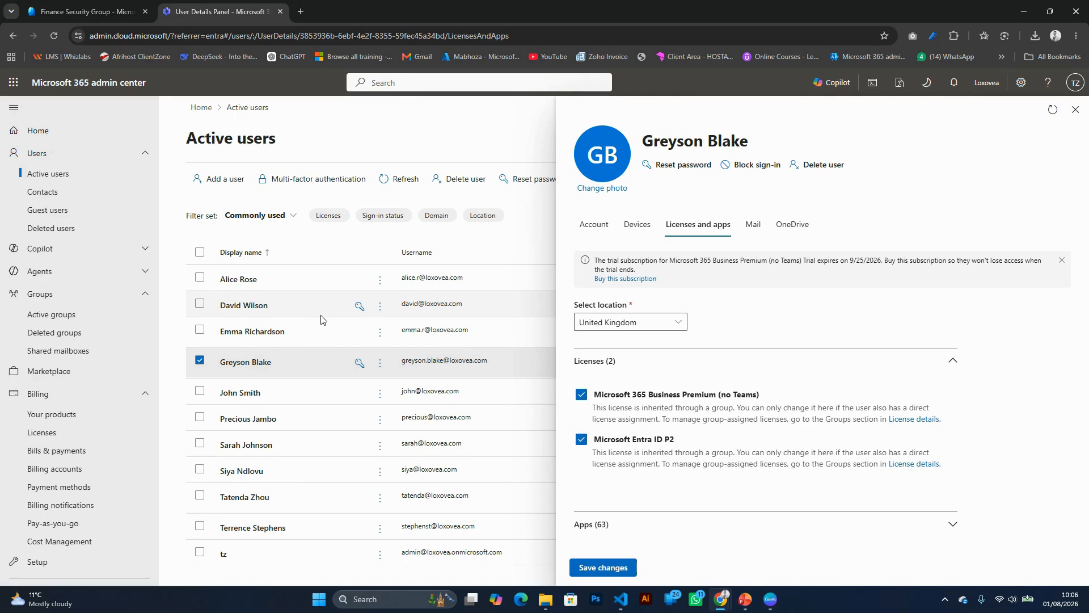
Step: Check the license assignments of the third listed user, the other Finance Security Group member, and close the user's details
left_click(250, 334)
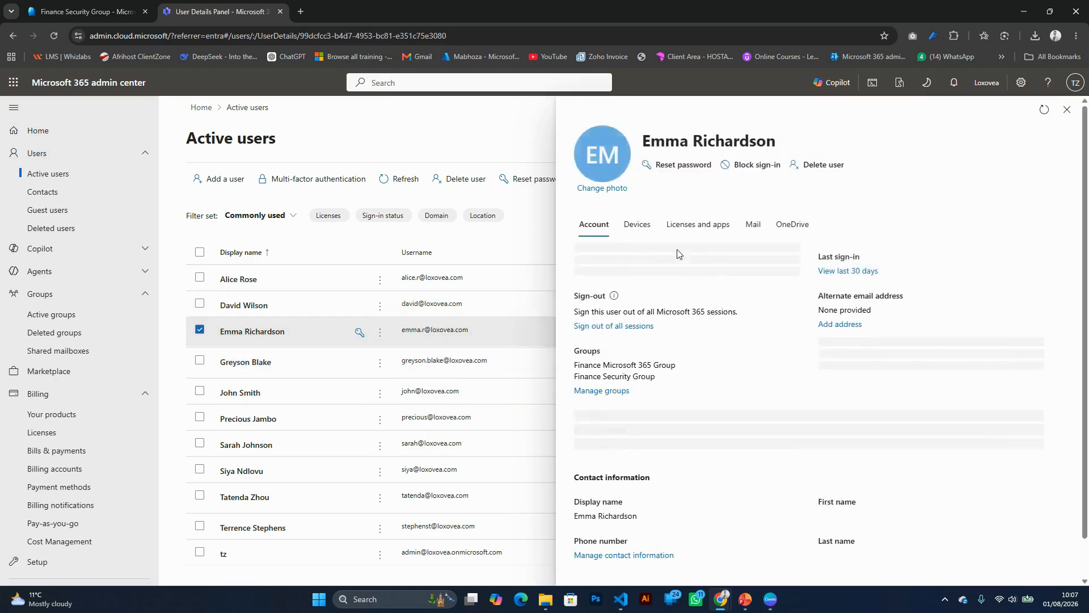
left_click(684, 222)
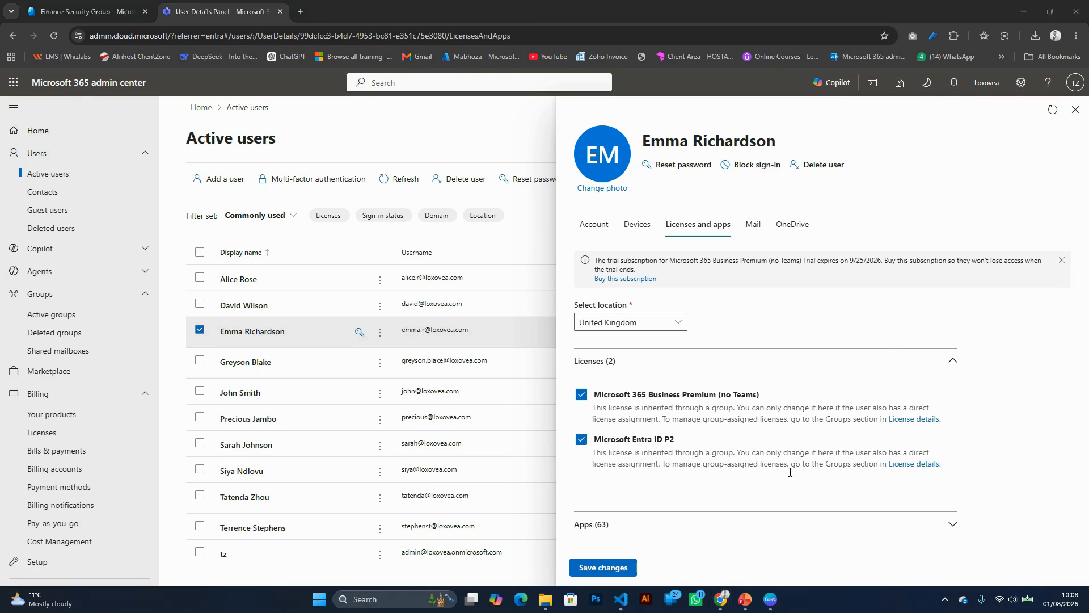
left_click(1082, 114)
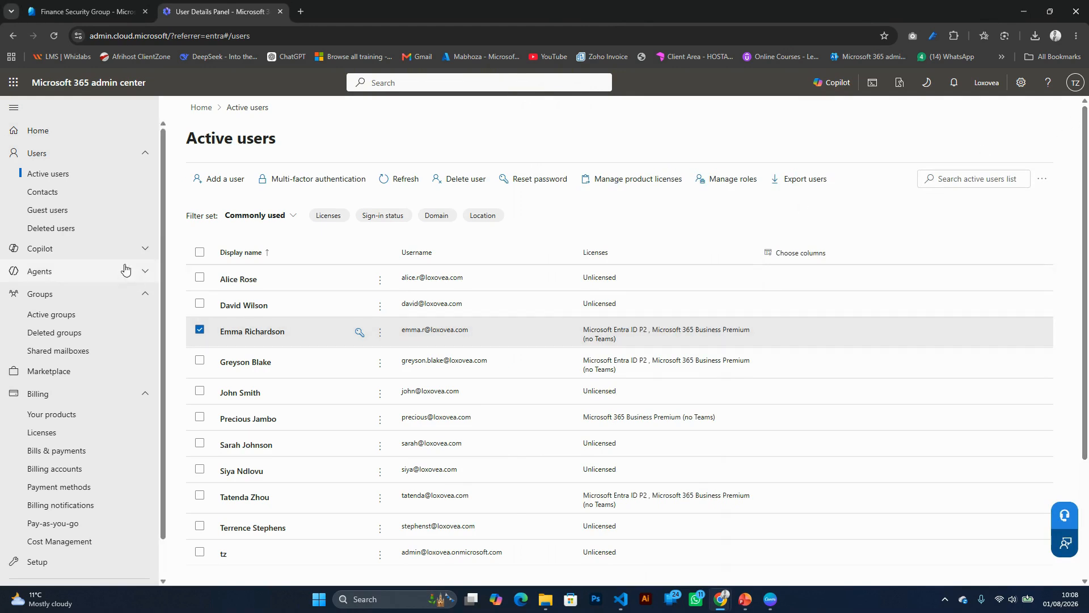
Step: Switch to the Microsoft Entra admin center and open the Finance Security Group from the list of all groups
left_click(92, 12)
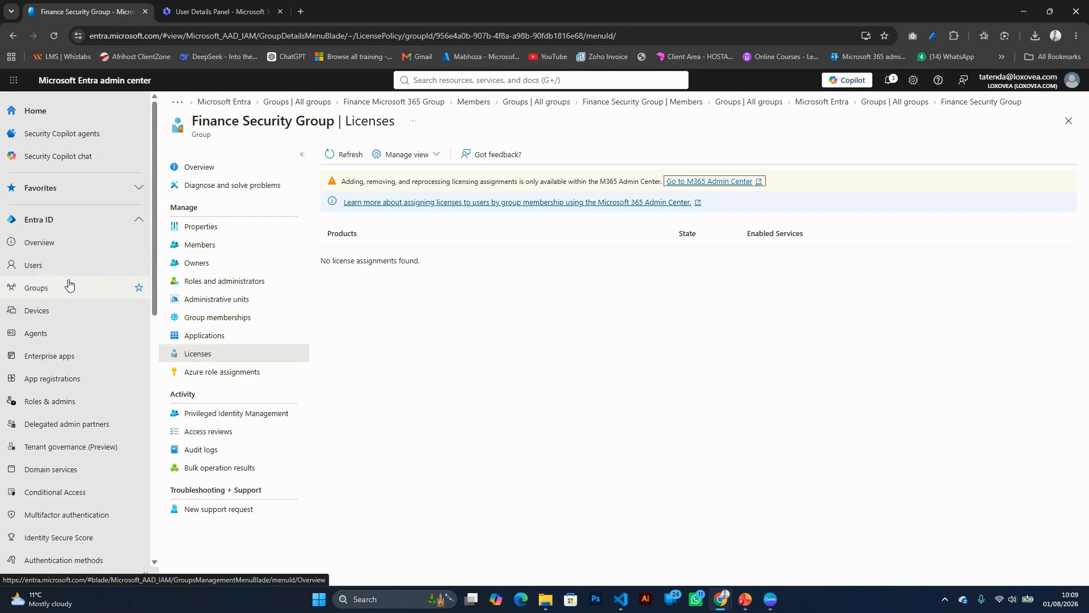
left_click(49, 287)
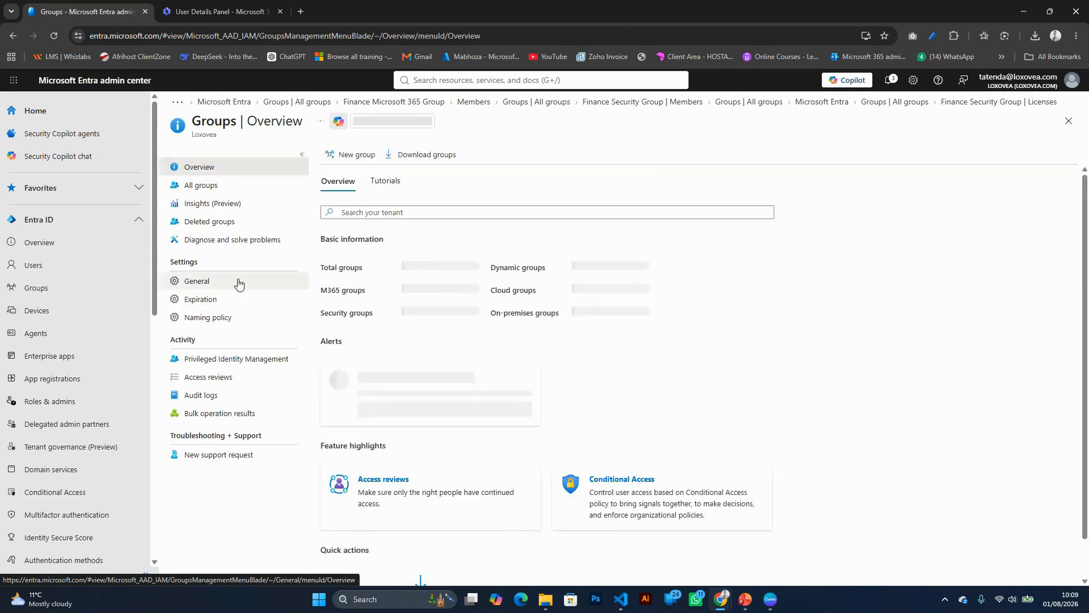
left_click(199, 185)
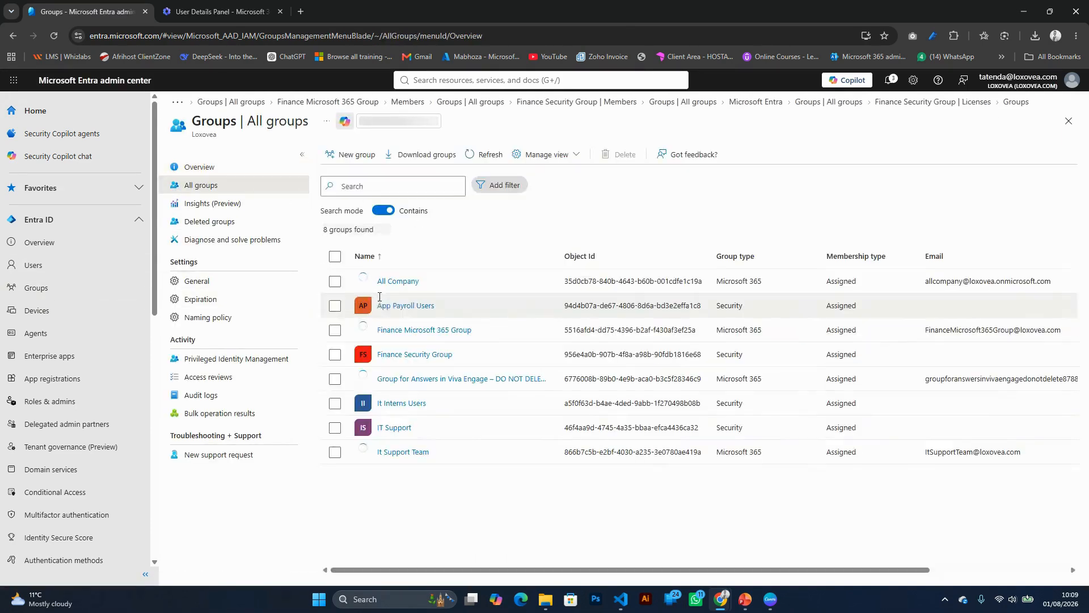
left_click(409, 355)
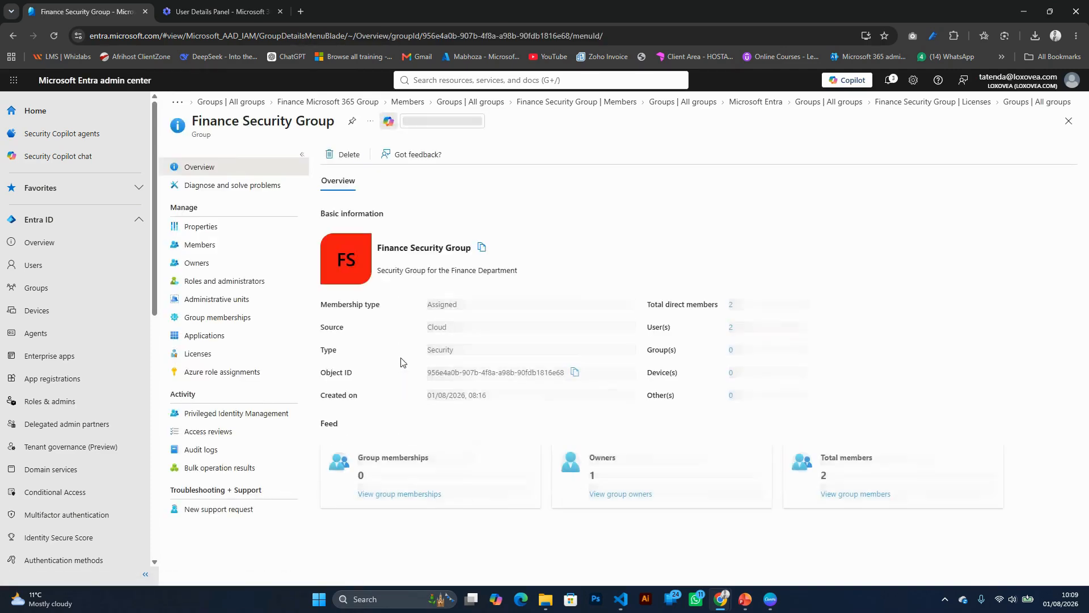